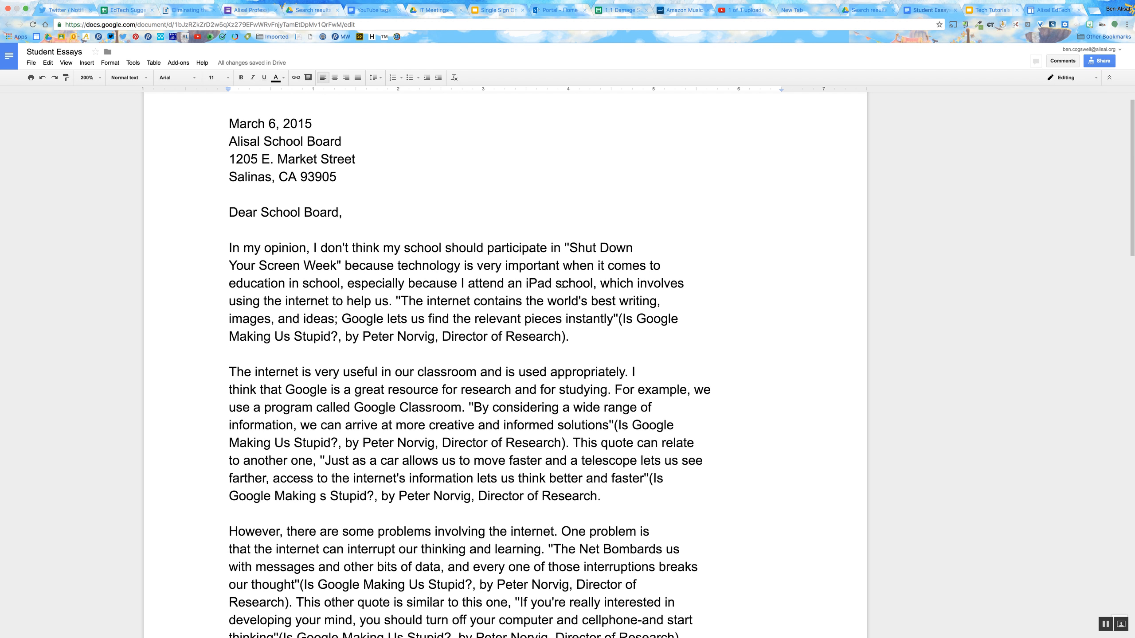
- Comment on the citation in the first body paragraph with "Make sure to cite your source correctly. Please add a hyperlink."
scroll(567, 284, down, 2)
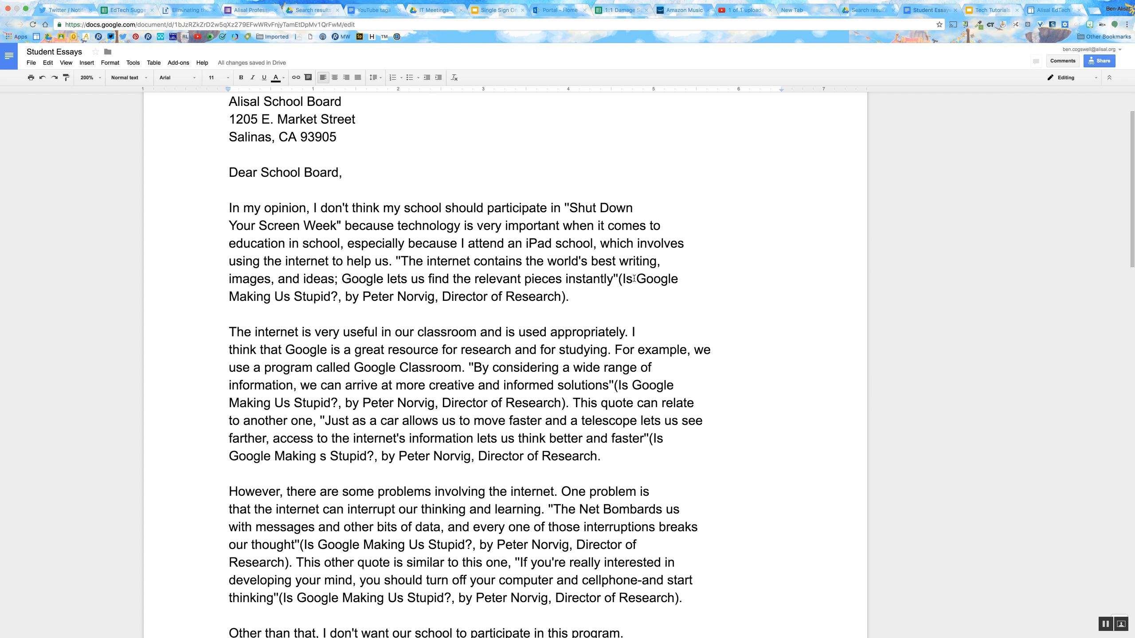
drag(622, 279, 561, 299)
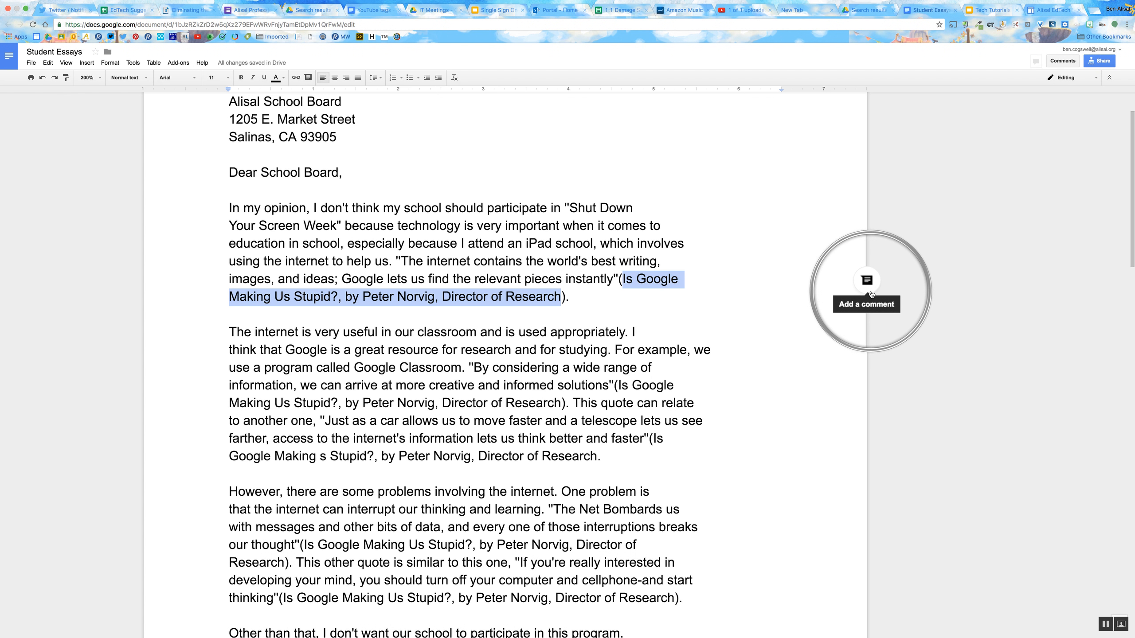
click(870, 291)
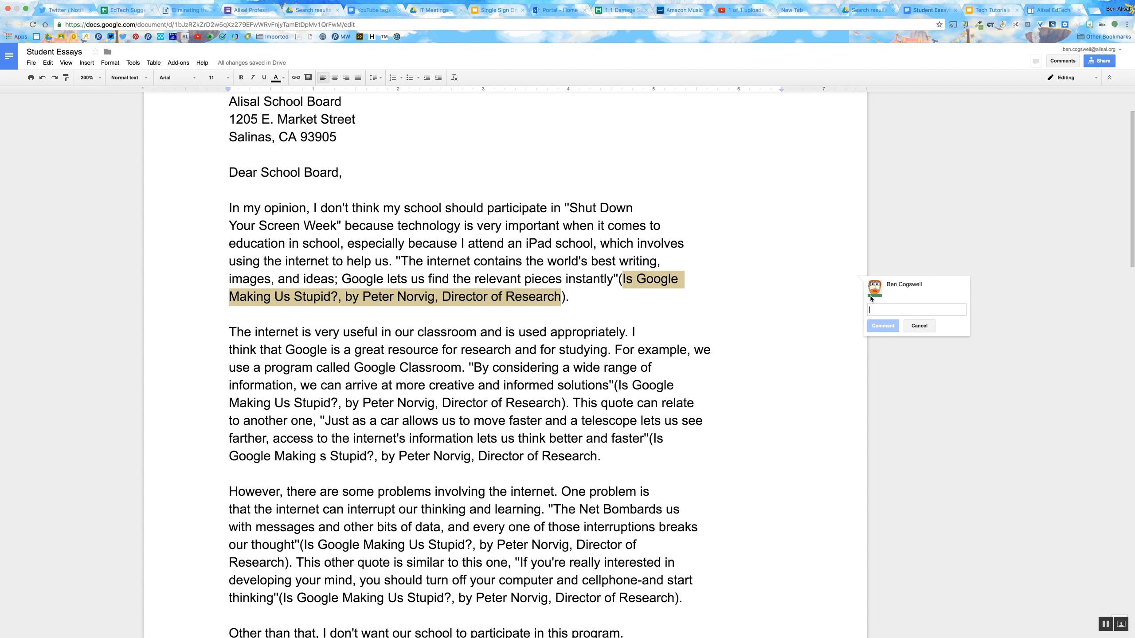
text(Make sure to cite your source correct)
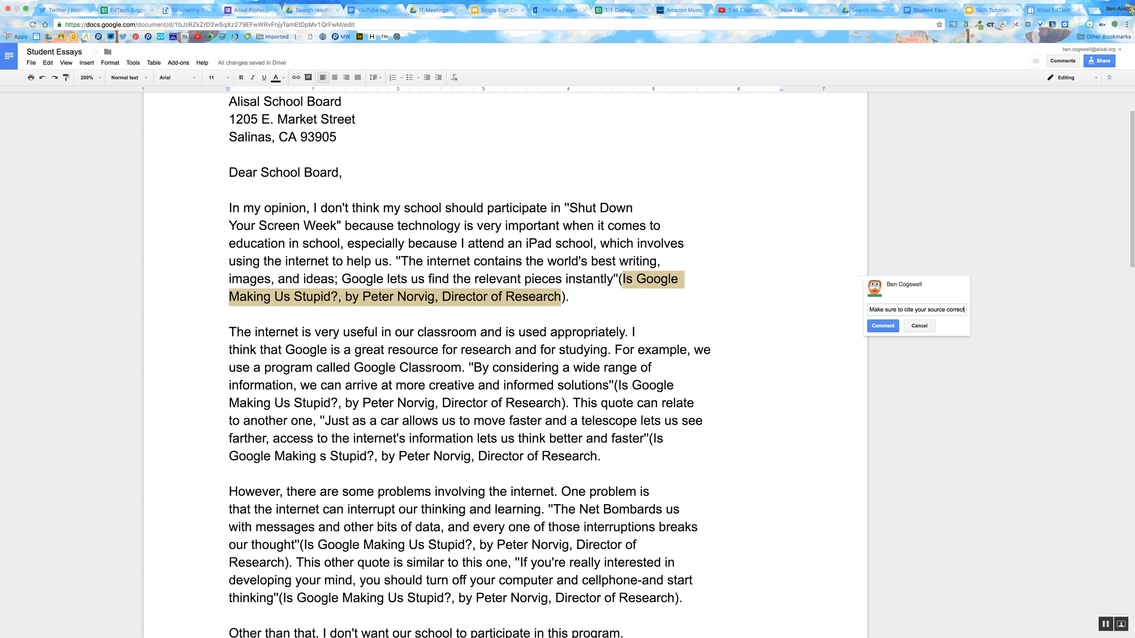
text(ly. Please a)
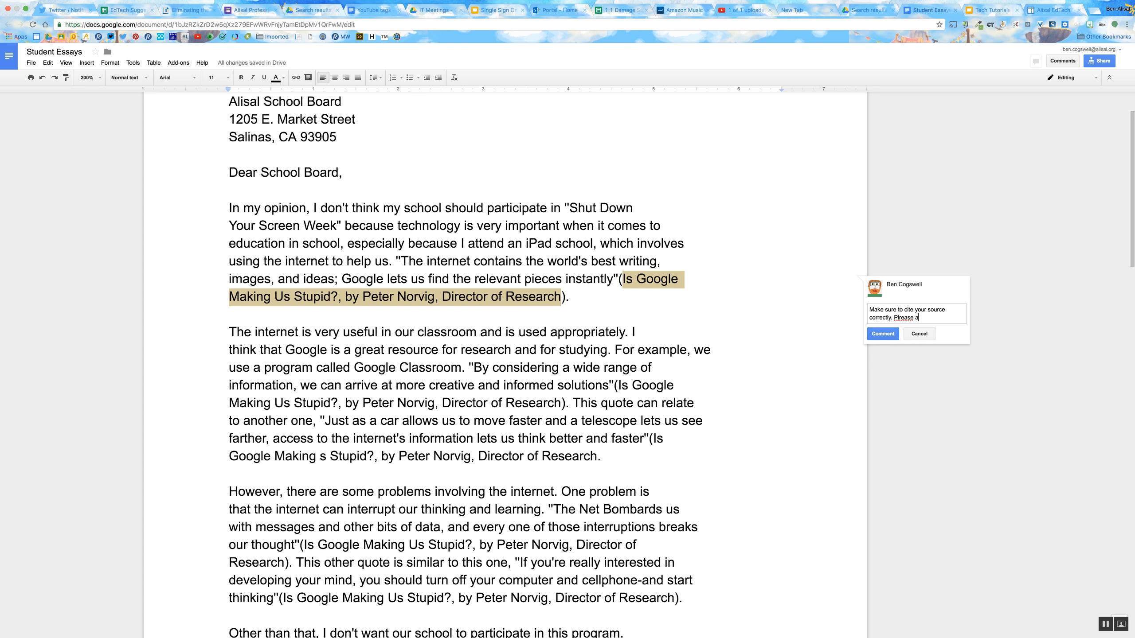
key(BackSpace)
key(BackSpace)
key(BackSpace)
key(BackSpace)
key(BackSpace)
key(BackSpace)
key(BackSpace)
text(ease add a hyoperlink.)
right_click(959, 318)
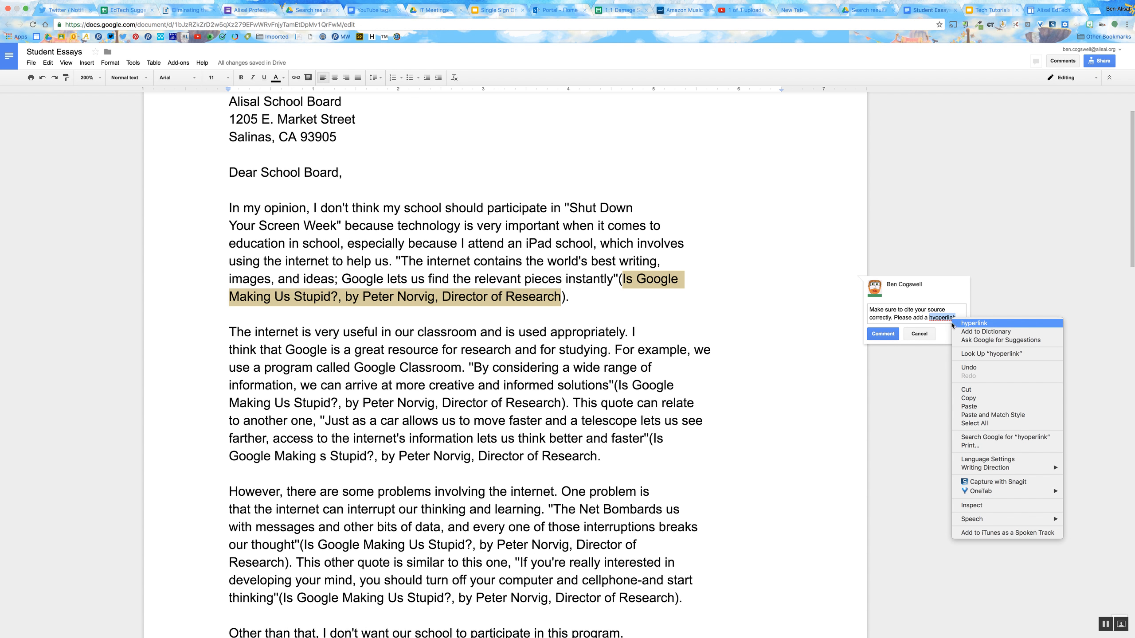
click(969, 322)
click(884, 334)
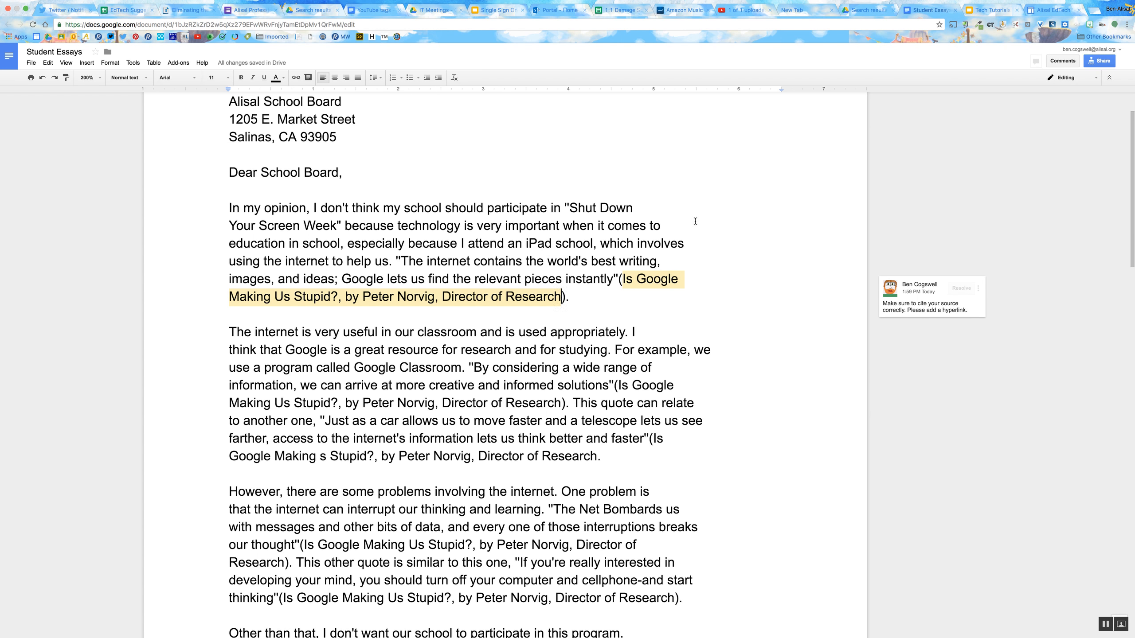
- Open the comment thread on the first paragraph's citation and mark it as resolved
click(699, 281)
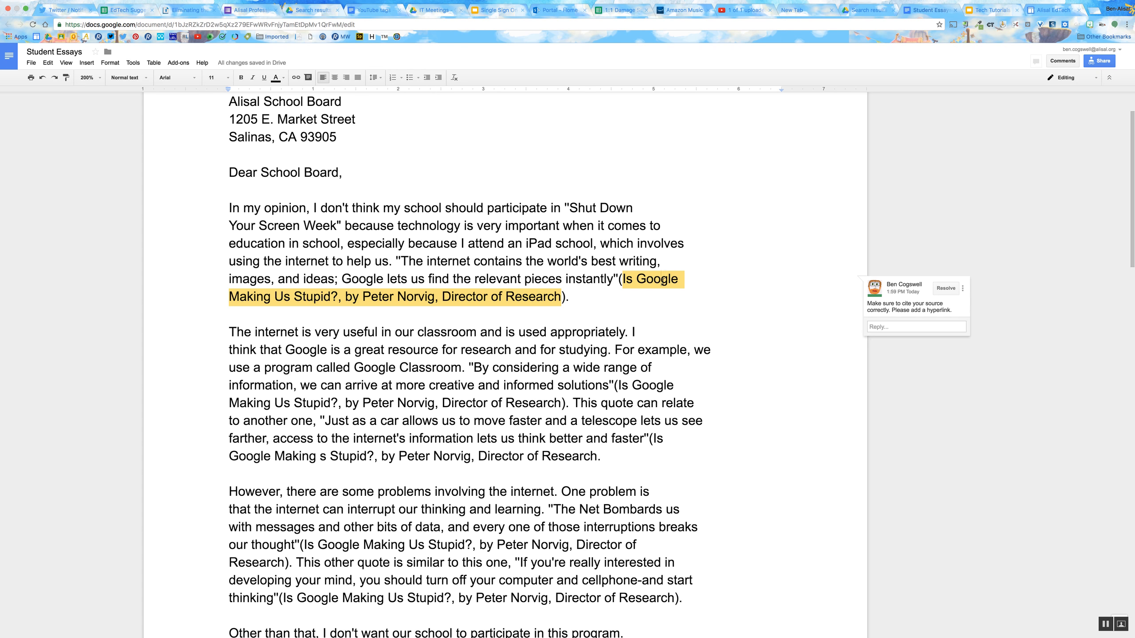
double_click(756, 224)
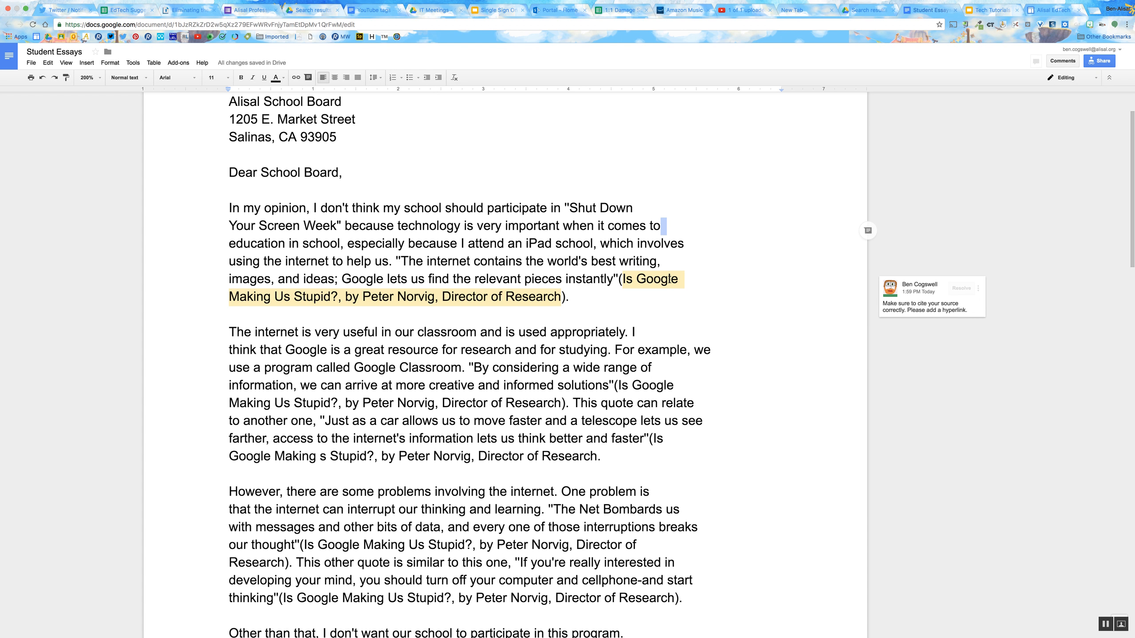
click(976, 306)
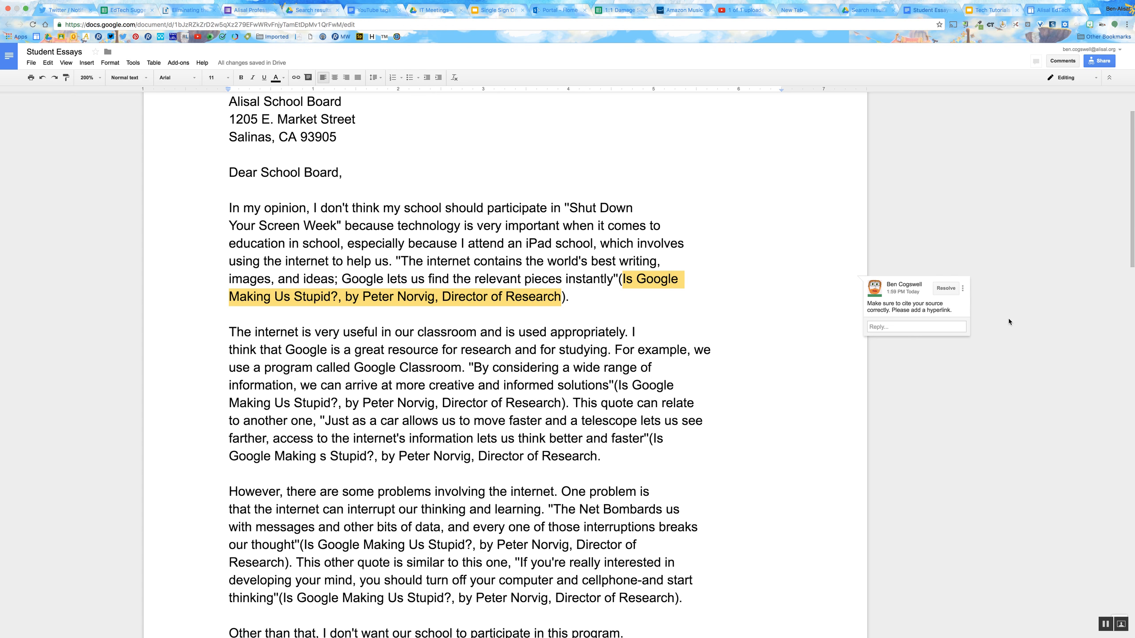
click(920, 329)
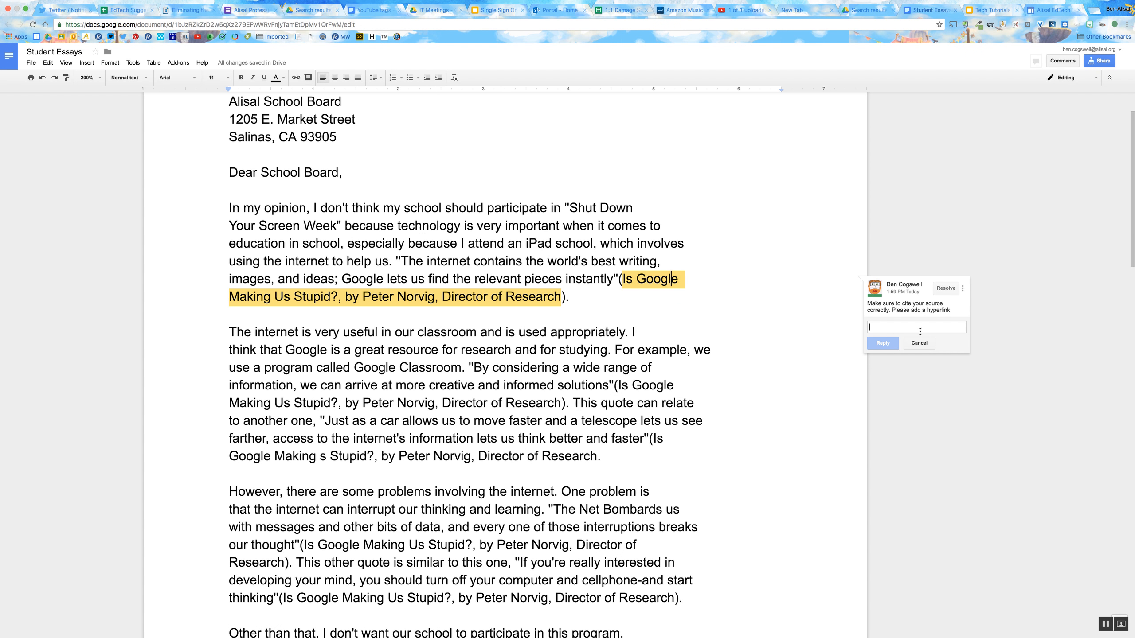
click(946, 288)
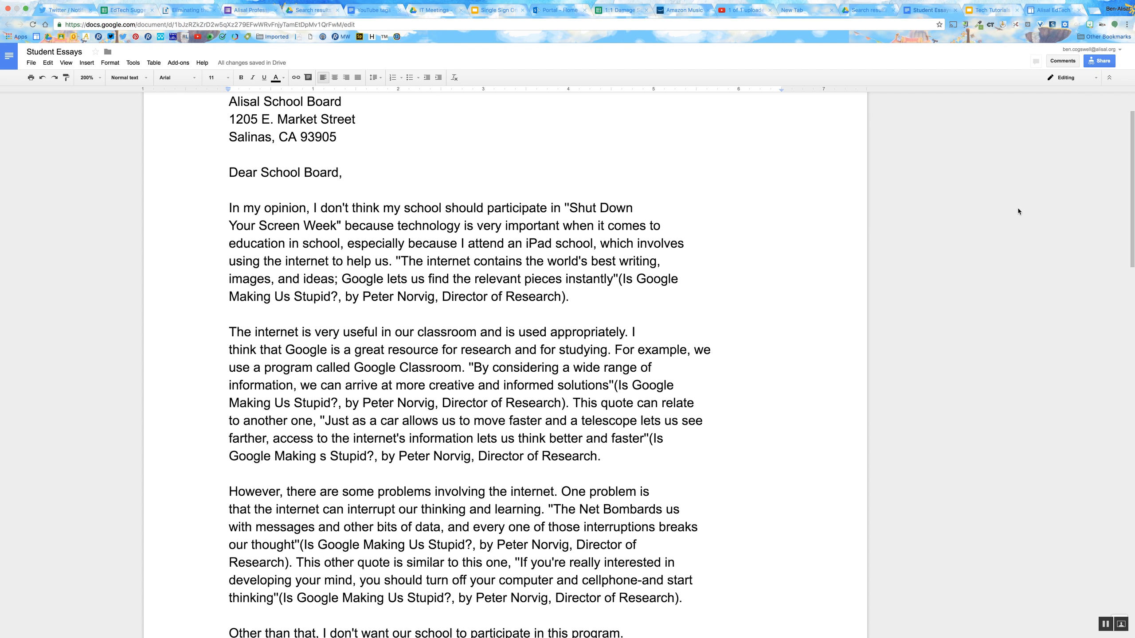
- Re-open the resolved citation comment from the document's comment history
click(1063, 62)
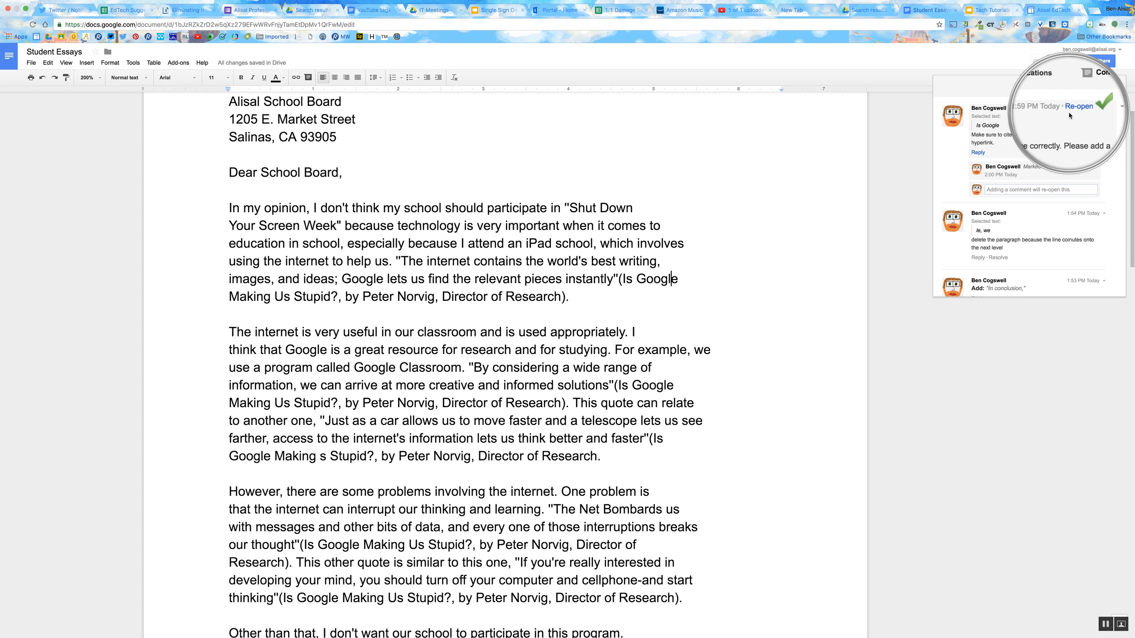
click(1076, 108)
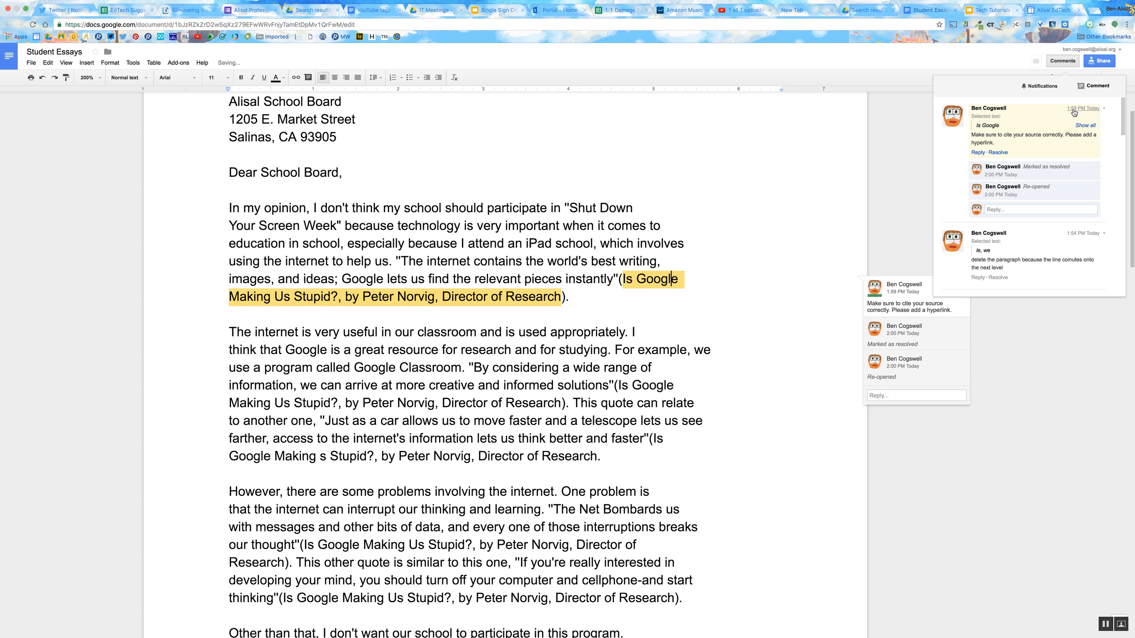
click(1056, 378)
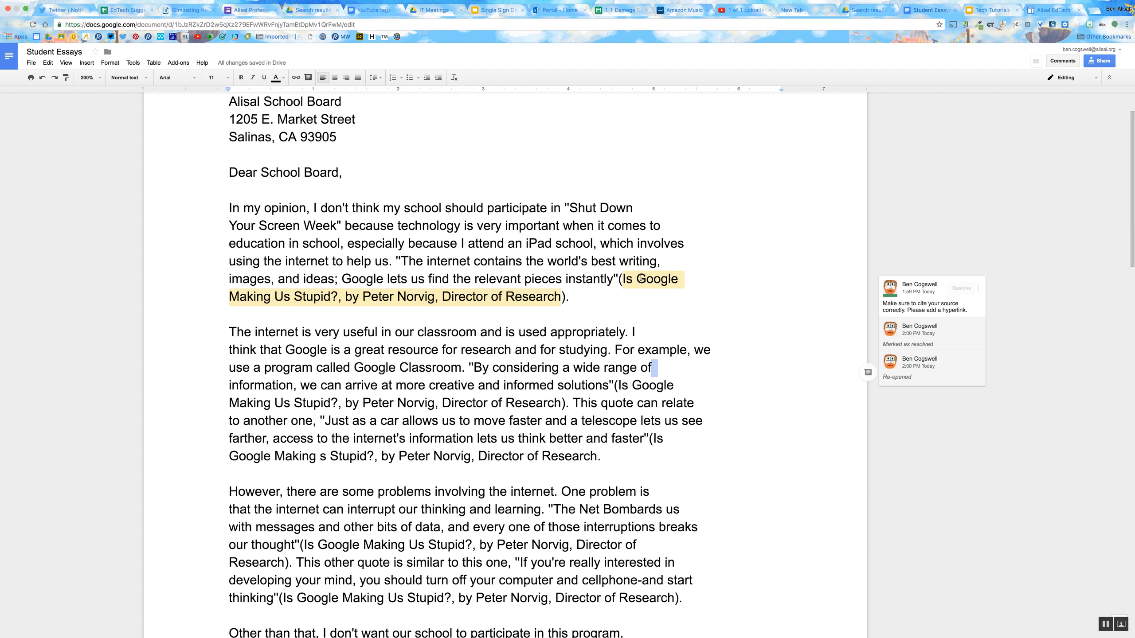
- Comment on the word "program" in the last paragraph with "Please use a more descriptive word here."
scroll(509, 152, down, 1)
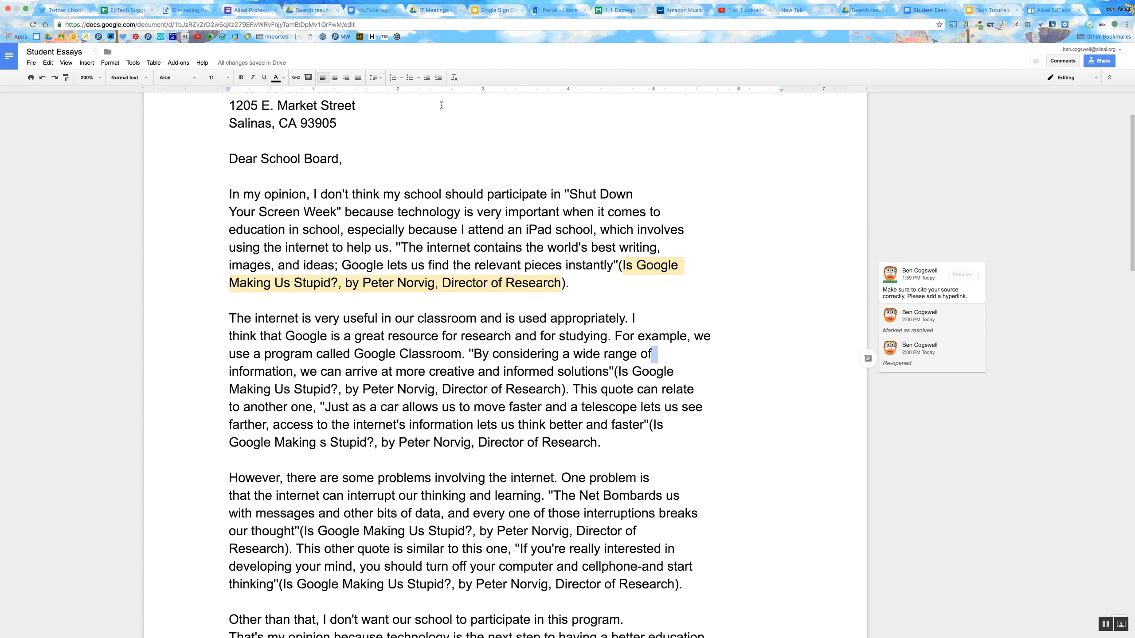
scroll(589, 379, down, 5)
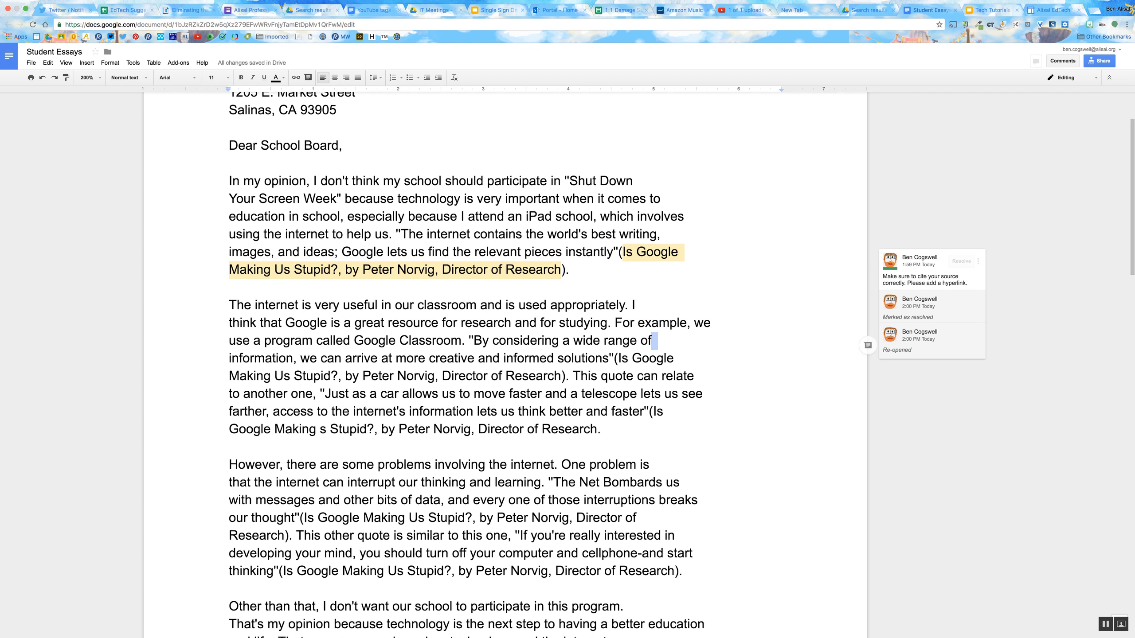
click(621, 554)
drag(621, 554, 573, 555)
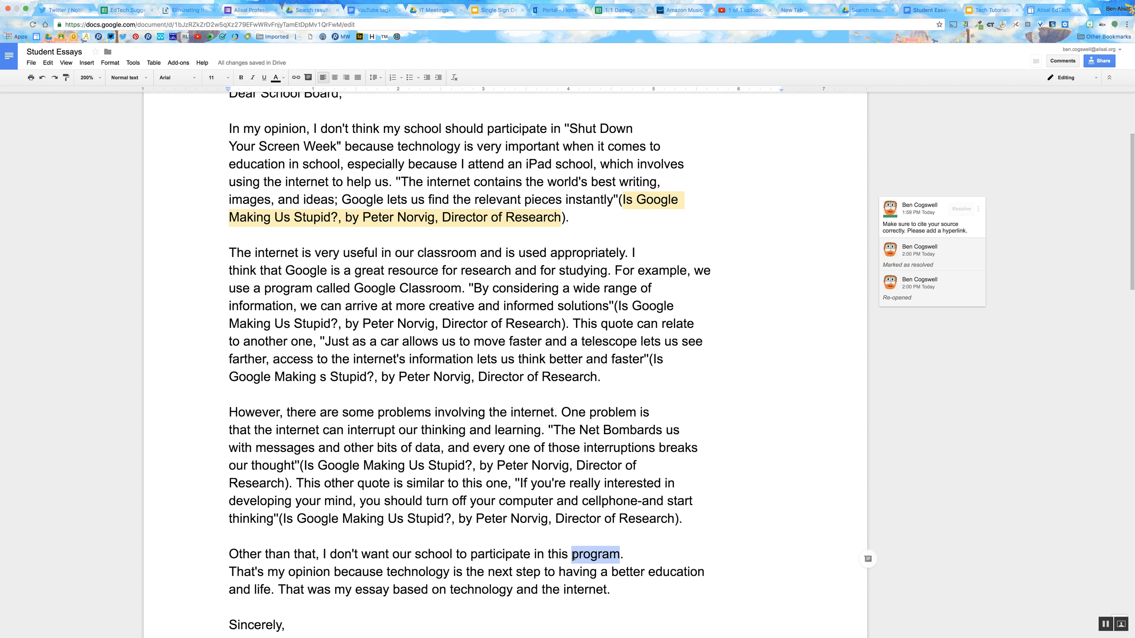
click(868, 560)
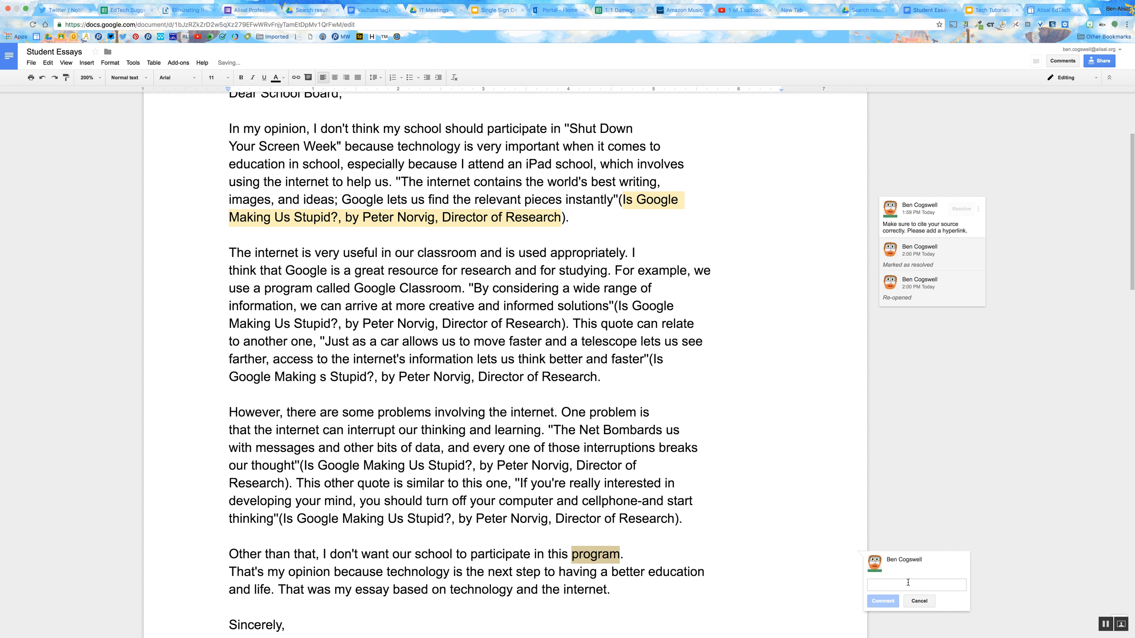
text(Please us)
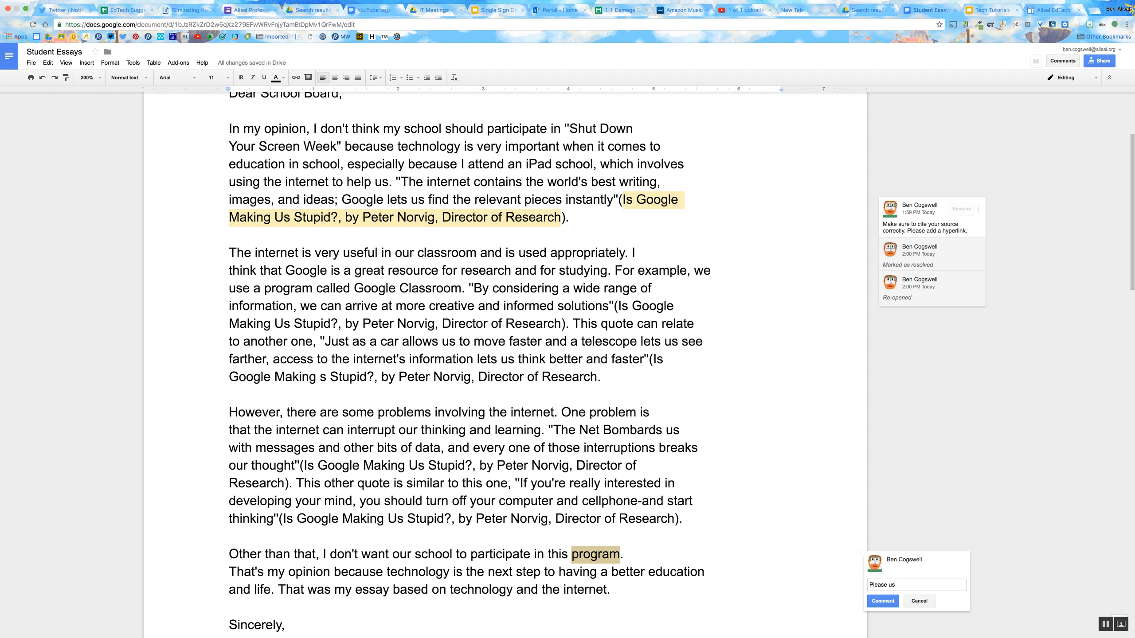
text(e a more descriptive word here.)
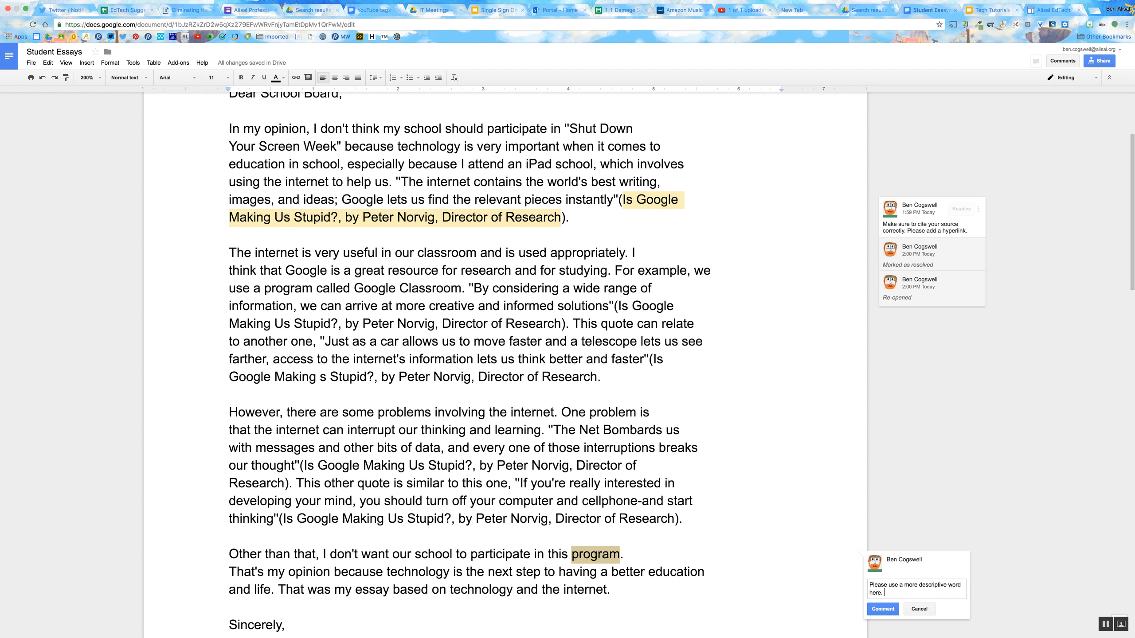
click(884, 610)
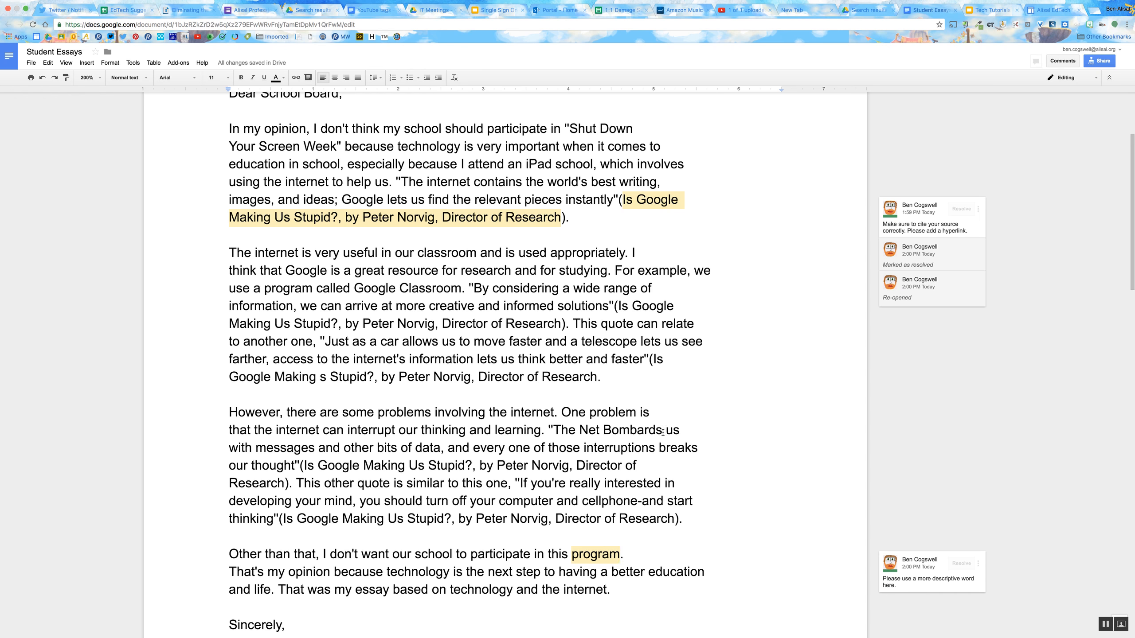
- Remove the line breaks before "think that Google", "use a program" and "information" in the second body paragraph
drag(589, 413, 642, 413)
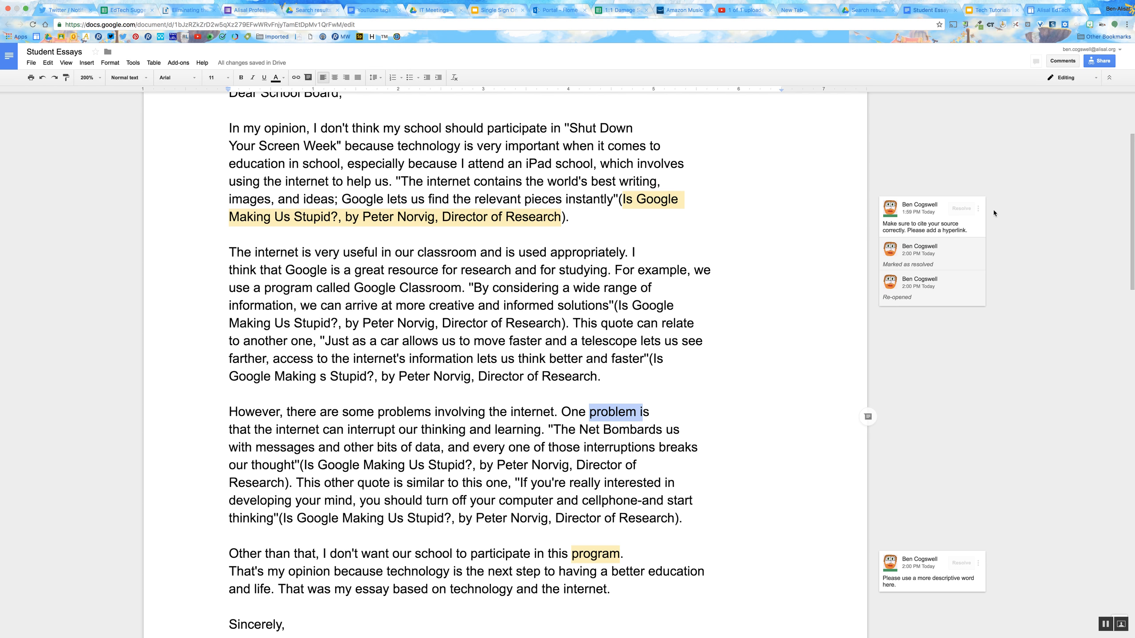
click(710, 291)
click(708, 303)
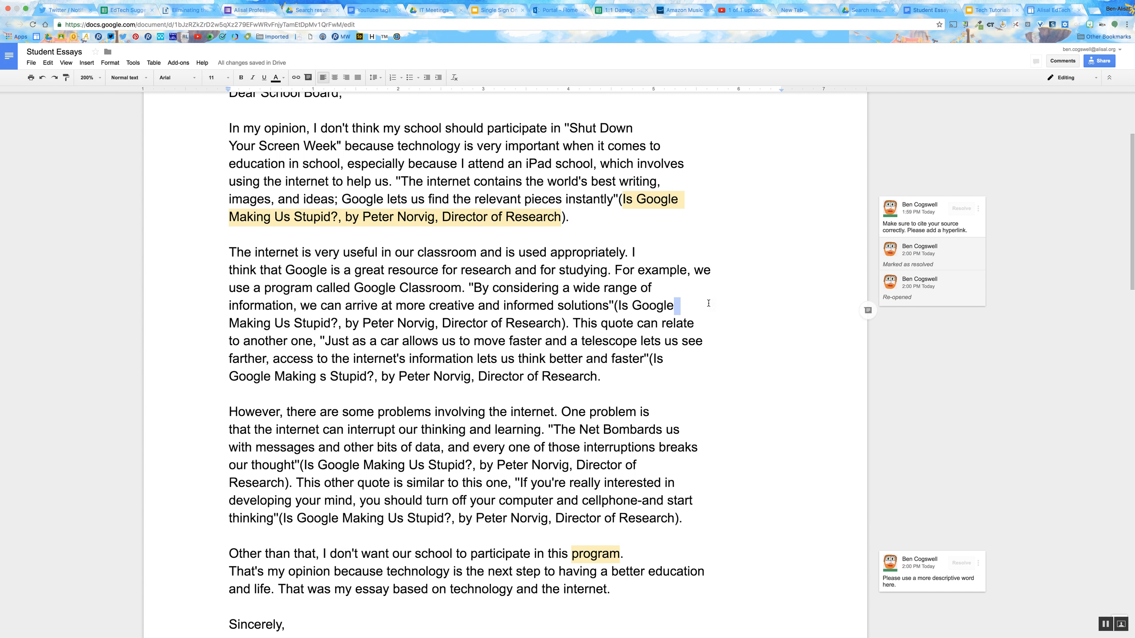
click(228, 270)
key(BackSpace)
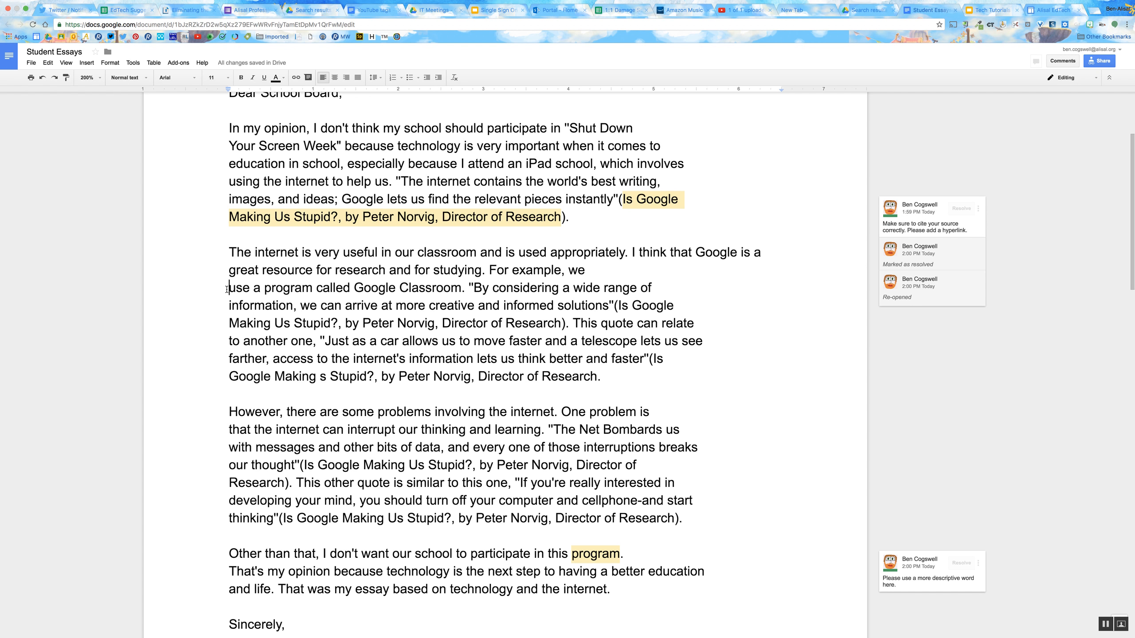
key(BackSpace)
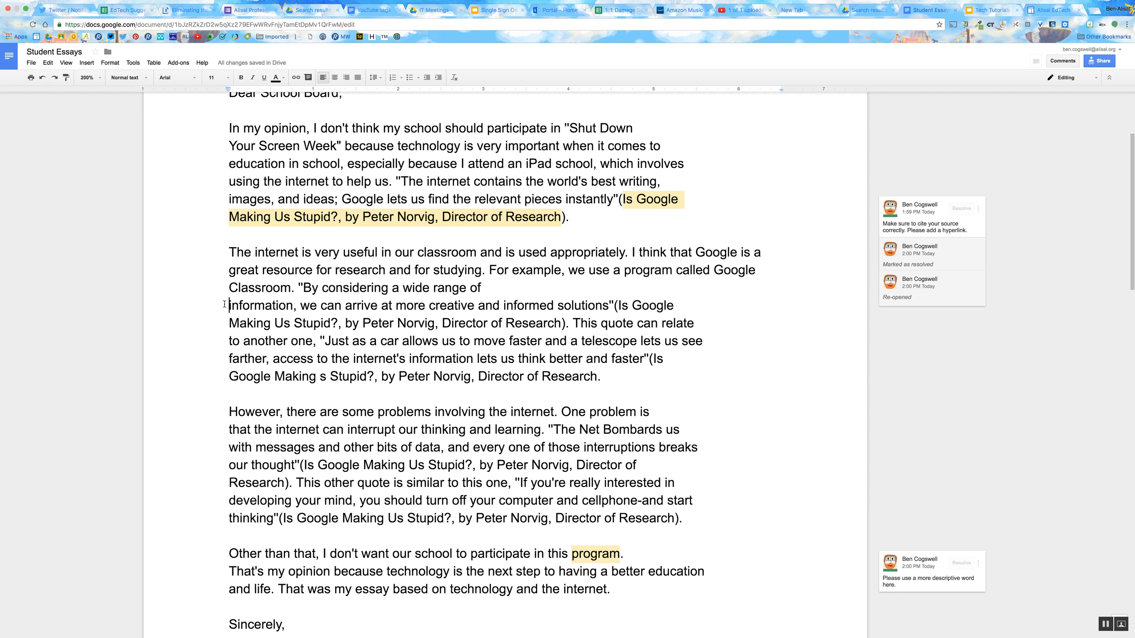
key(BackSpace)
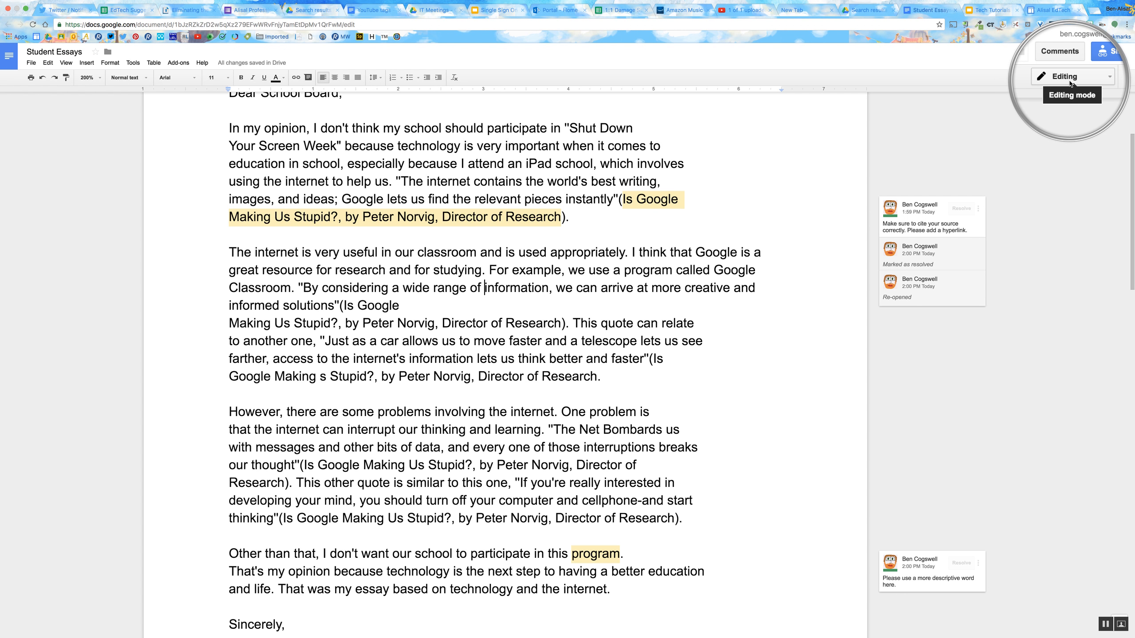
- In Suggesting mode, suggest removing the line break after "informed solutions"(Is Google" in the second body paragraph, and accept that suggestion
click(1069, 81)
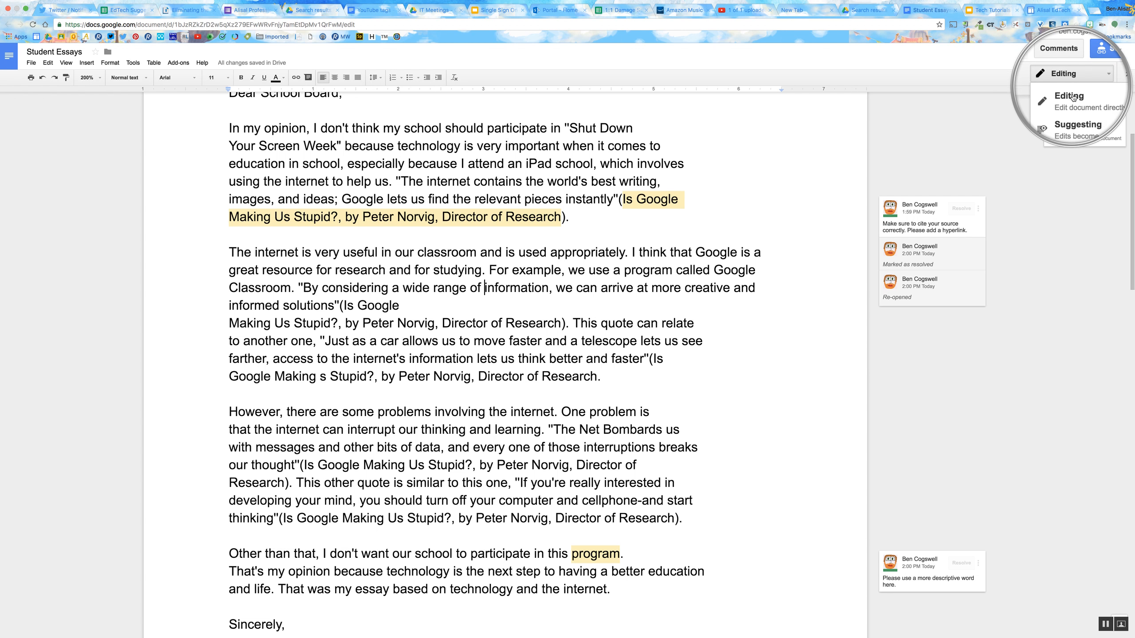
click(1088, 121)
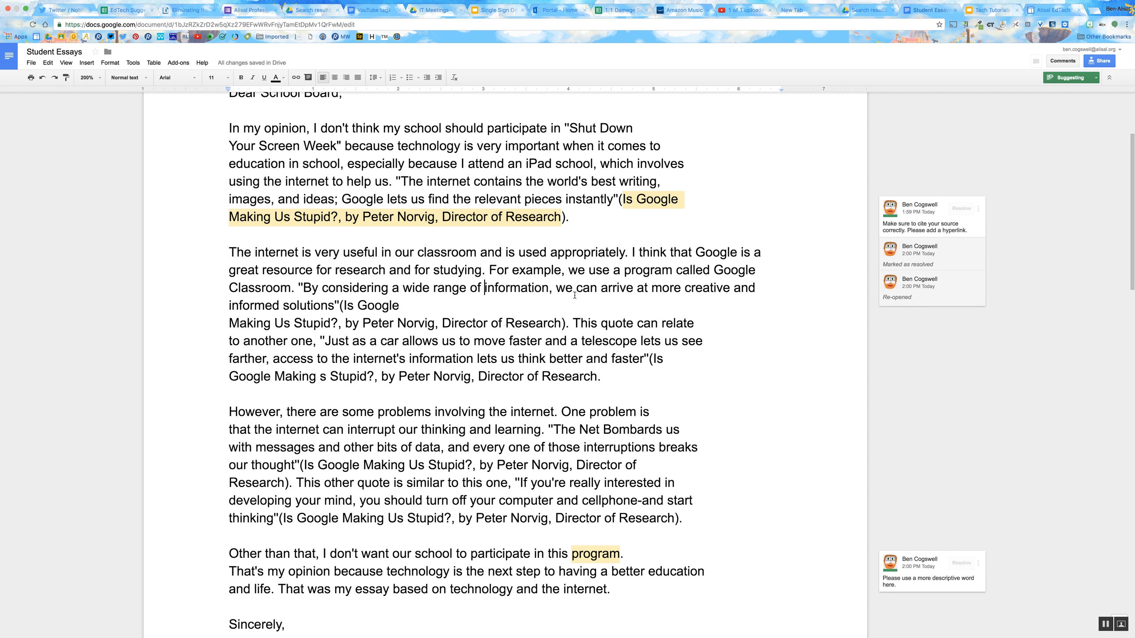
click(230, 322)
key(BackSpace)
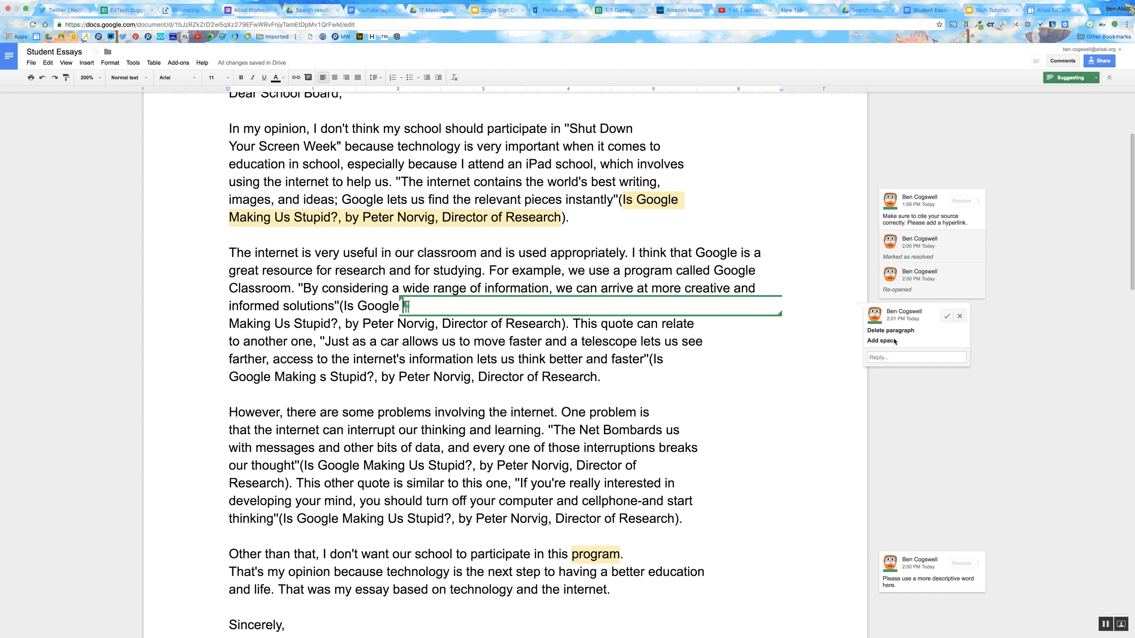
click(949, 318)
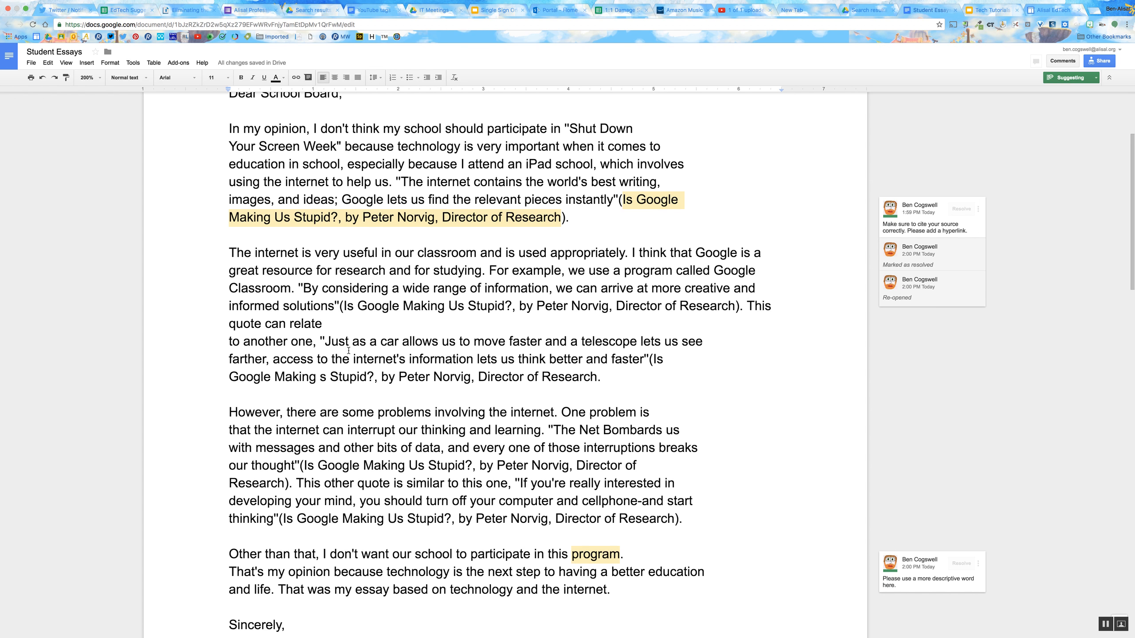
- Suggest adding a space between "faster" and "(Is" and a closing parenthesis at the end of the second body paragraph
click(646, 356)
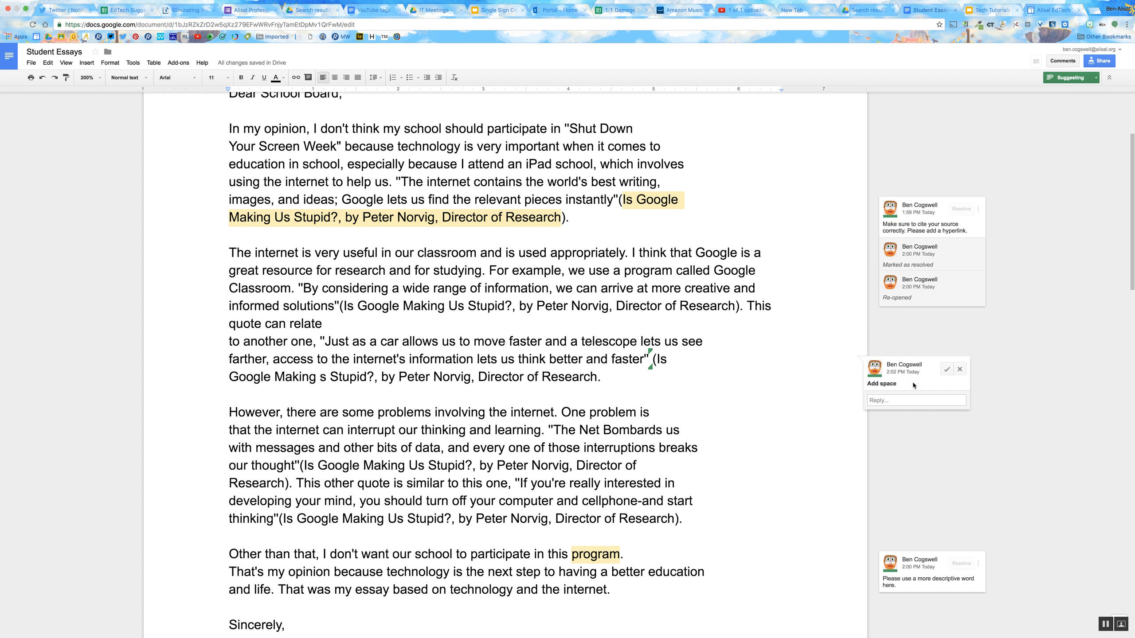
click(633, 378)
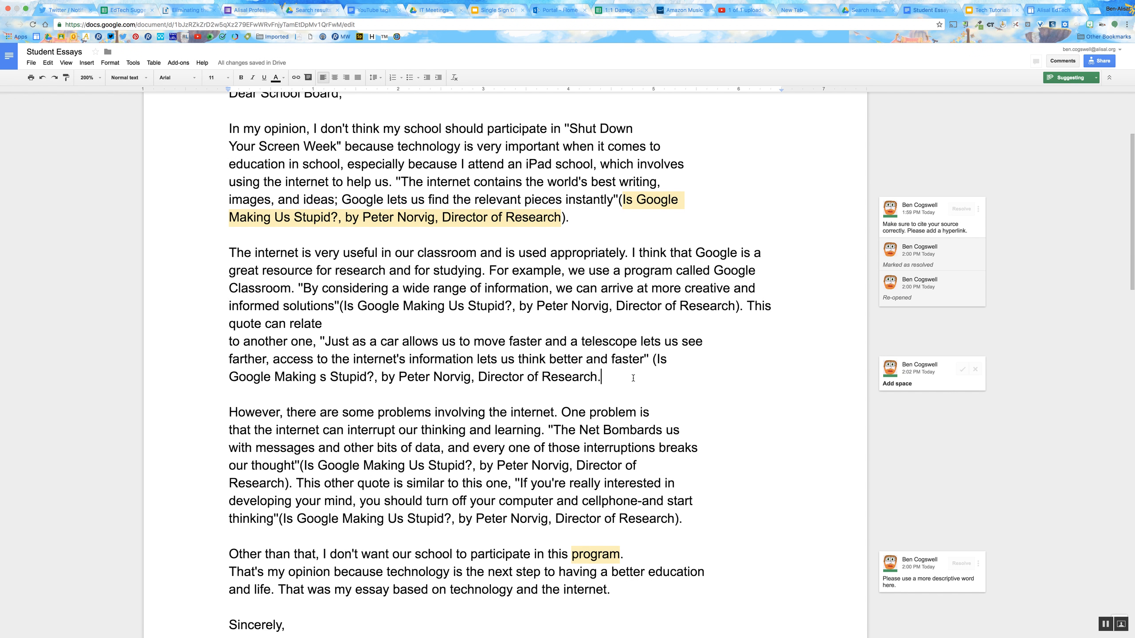
text())
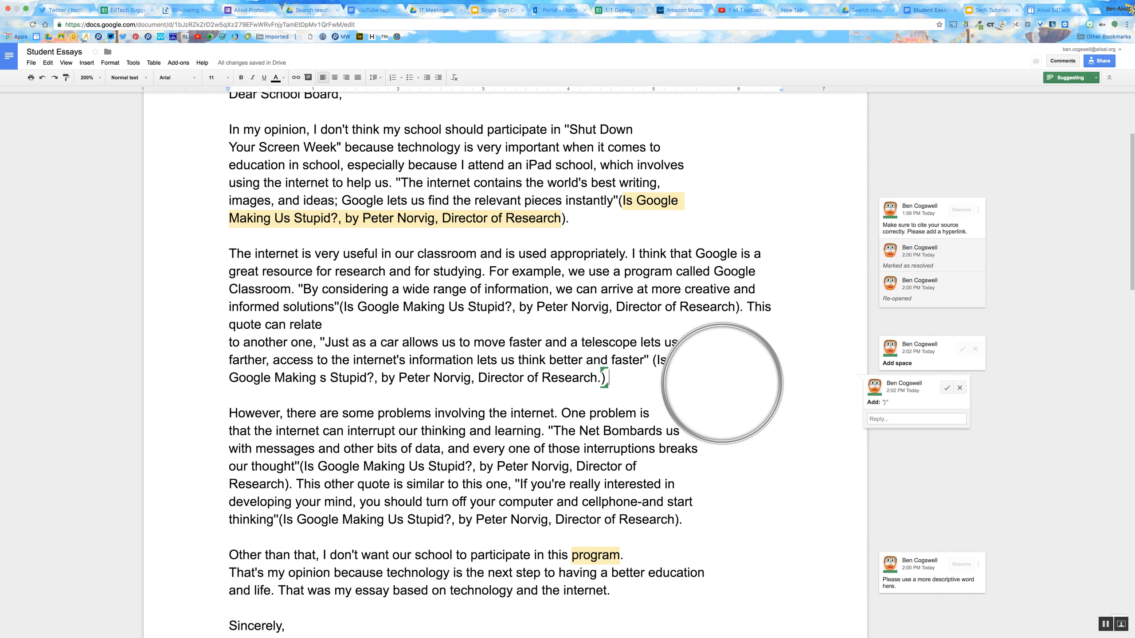
key(ctrl+super+f)
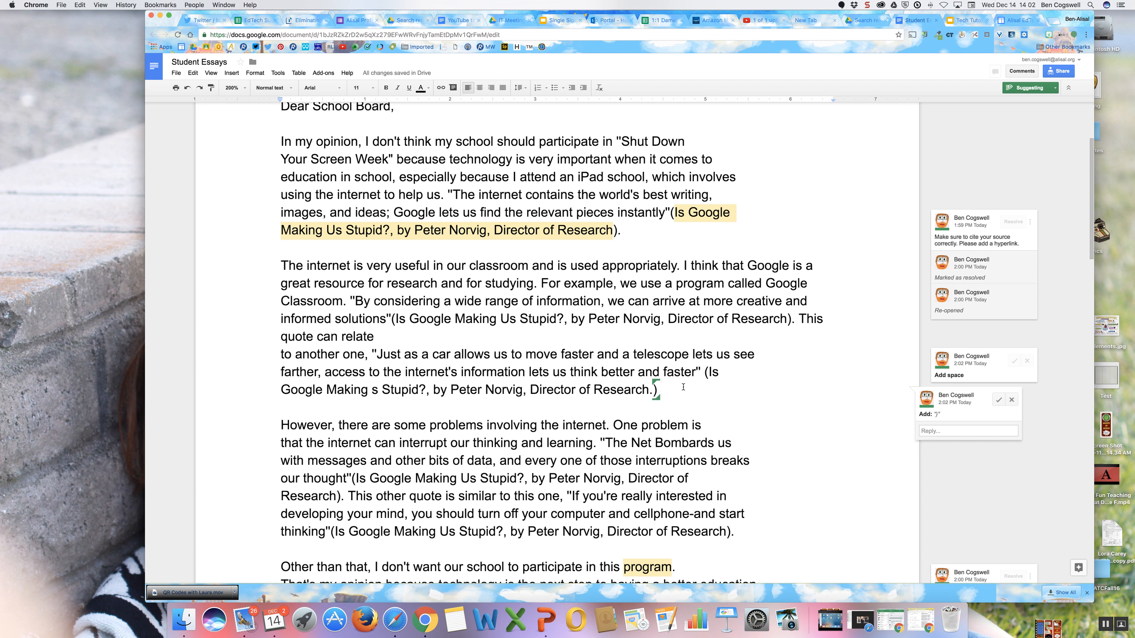
- Suggest adding the words "In conclusion," after the closing parenthesis at the end of the second body paragraph
double_click(683, 388)
click(683, 387)
text(IN clu)
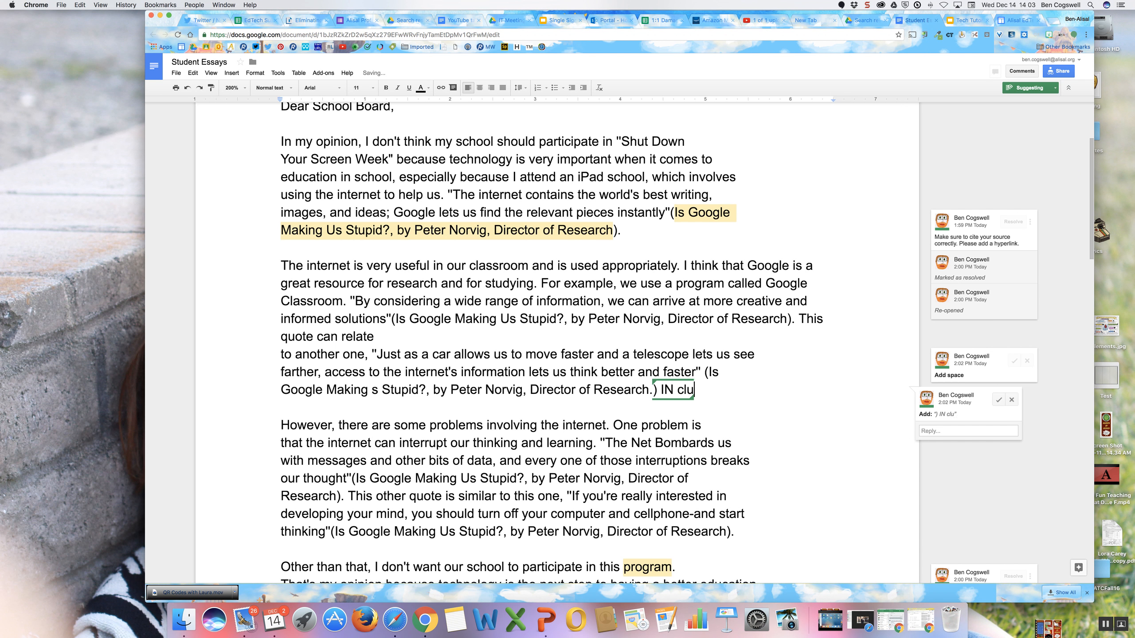
text(sion=)
key(XF86AudioRaiseVolume)
key(BackSpace)
key(BackSpace)
key(BackSpace)
key(BackSpace)
key(BackSpace)
key(BackSpace)
key(BackSpace)
key(BackSpace)
key(BackSpace)
key(BackSpace)
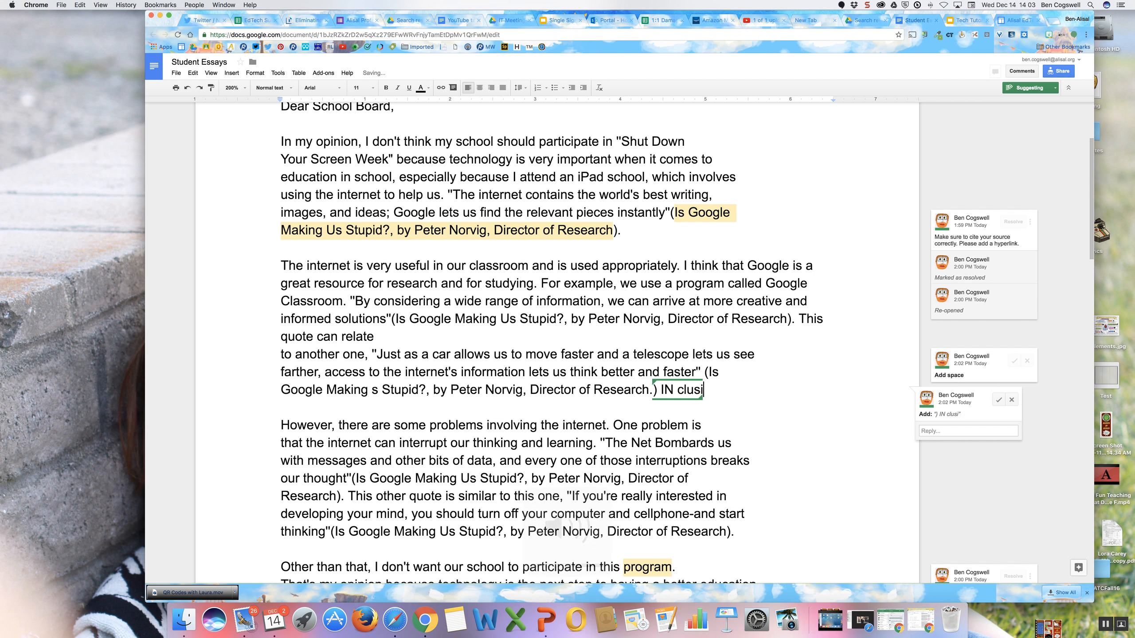
text(n )
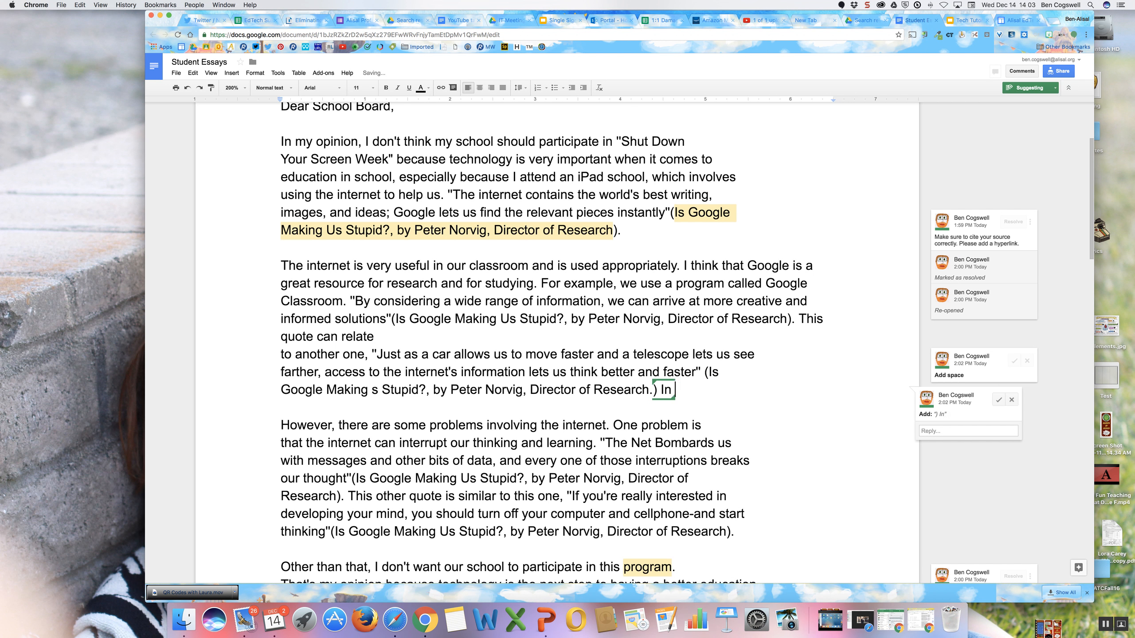
text(conclusion,)
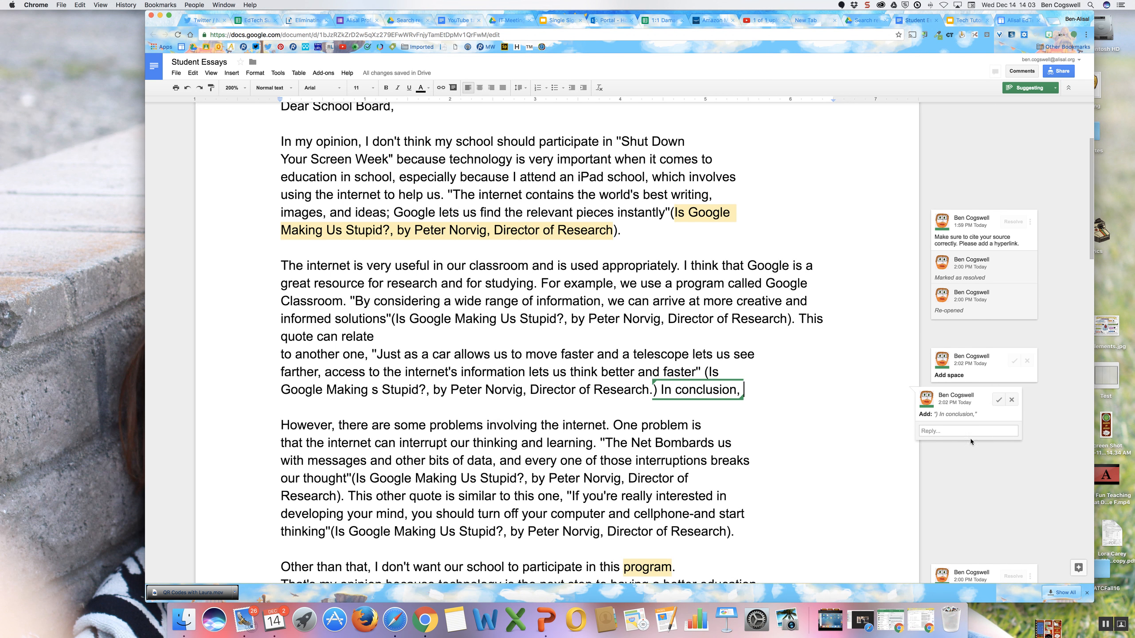
- Set the document back to Editing mode and switch to the open Alisal Edtech website
click(1017, 86)
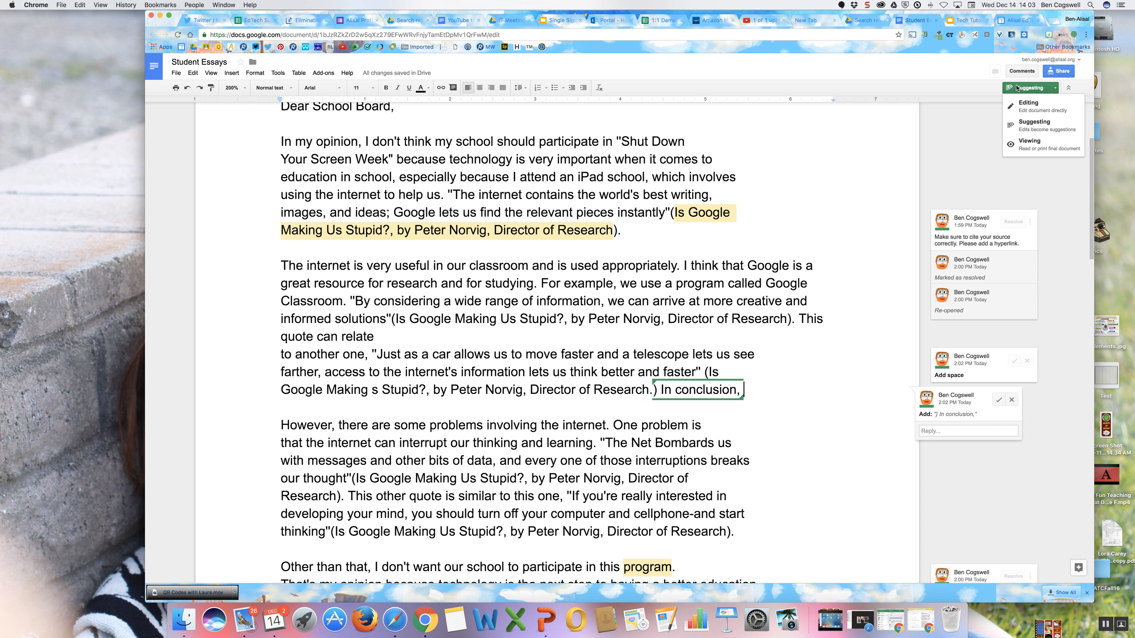
click(1015, 104)
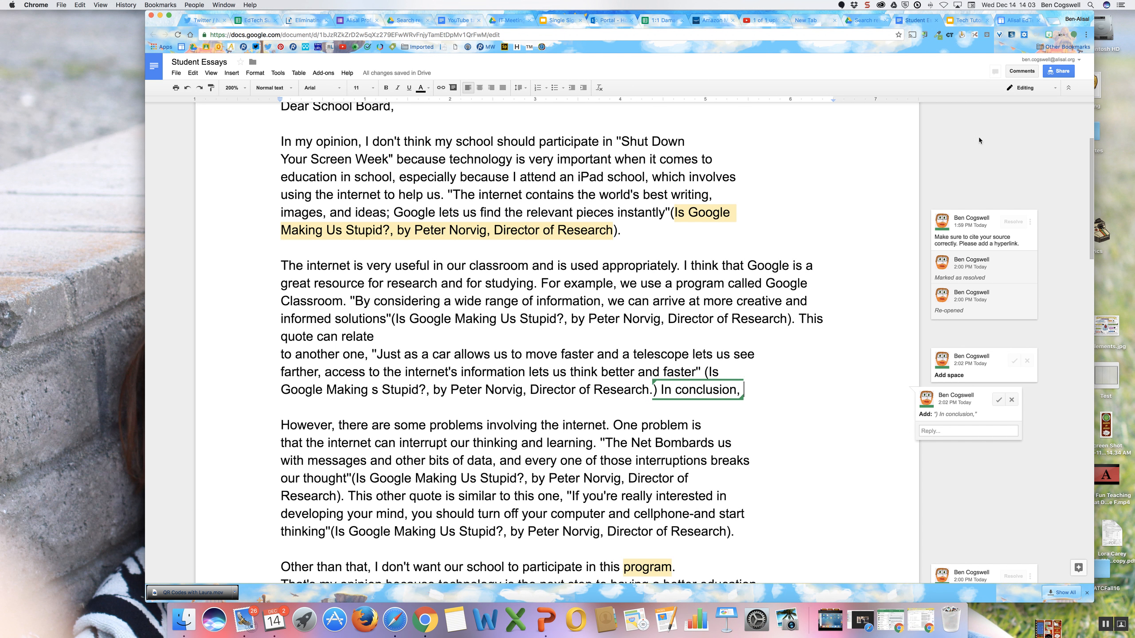
click(1016, 23)
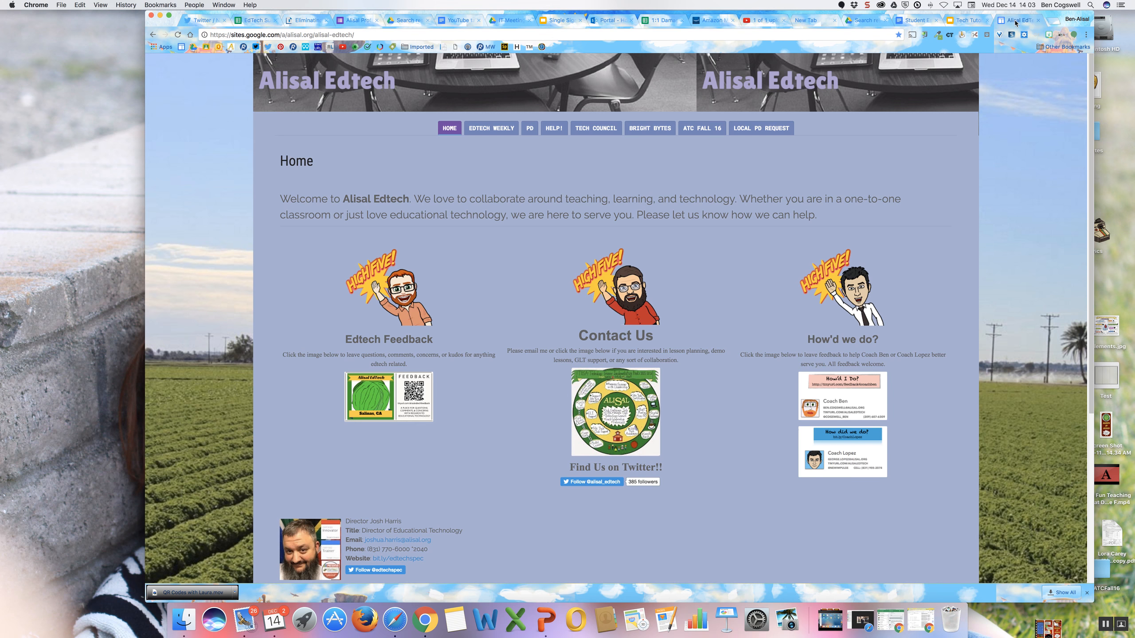